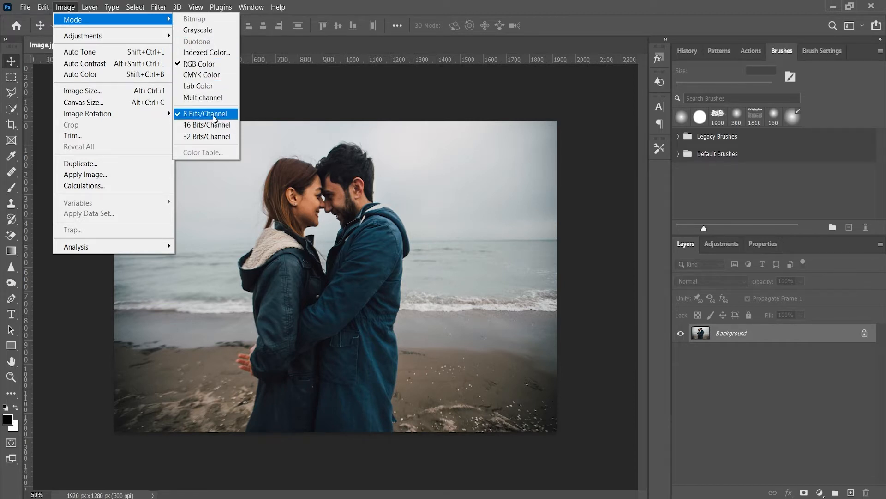
left_click(406, 101)
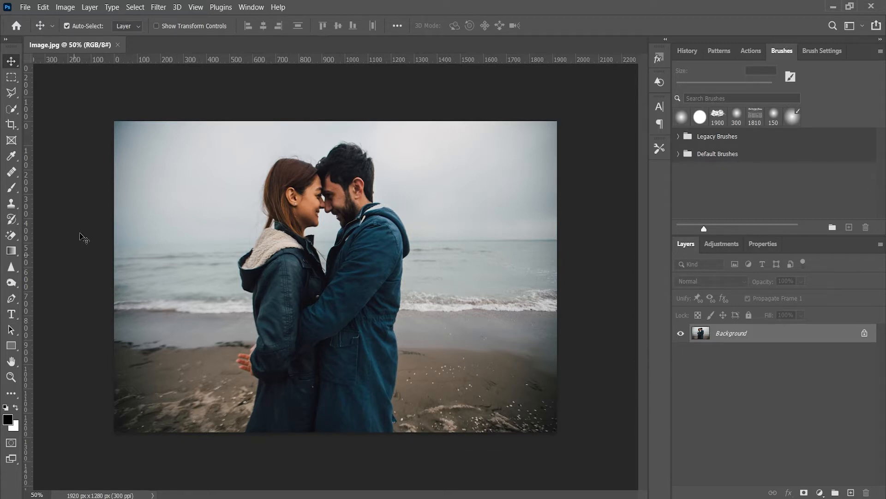
left_click(95, 8)
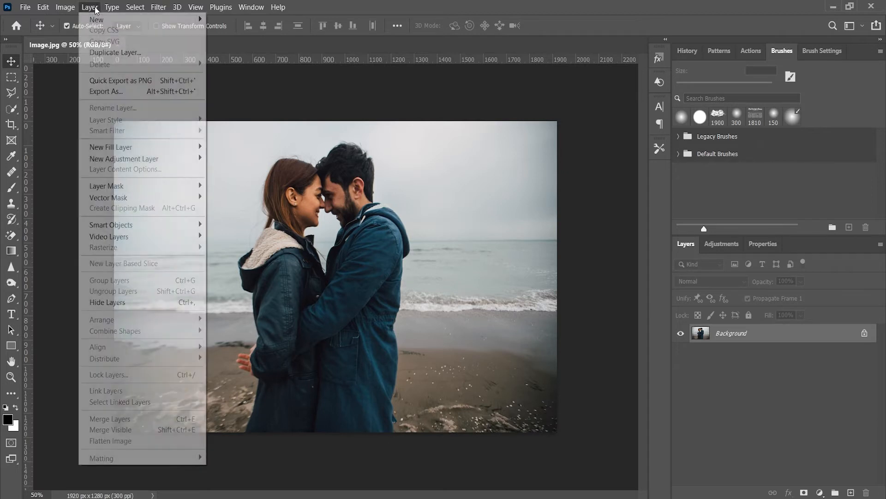
mouse_move(100, 22)
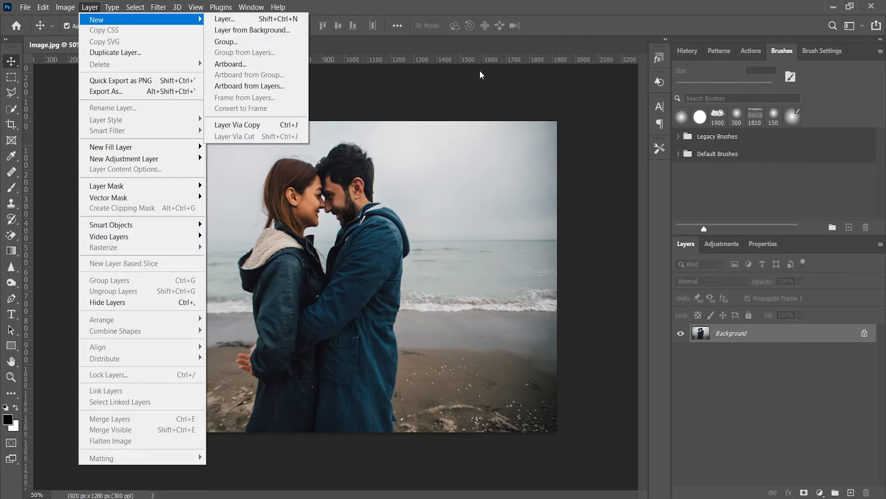
left_click(582, 92)
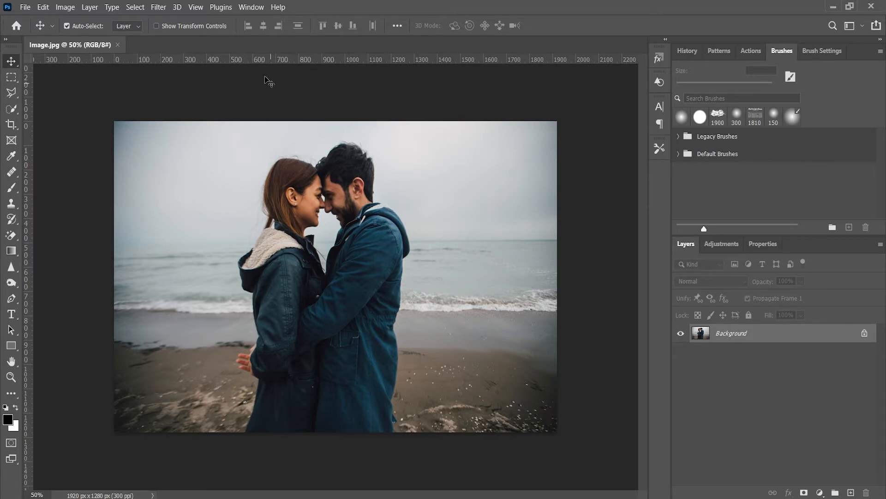
Show the Actions list and load the Smoke Illusion PS Action file into it
left_click(245, 8)
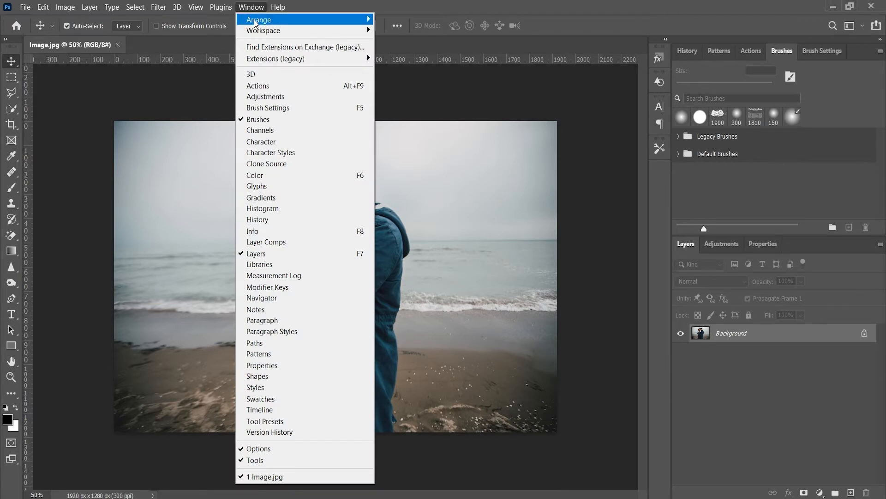
mouse_move(262, 32)
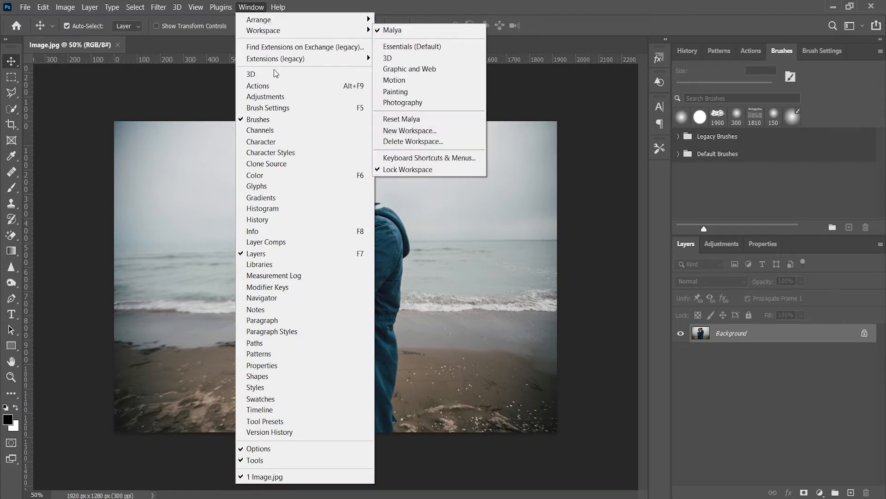
left_click(275, 87)
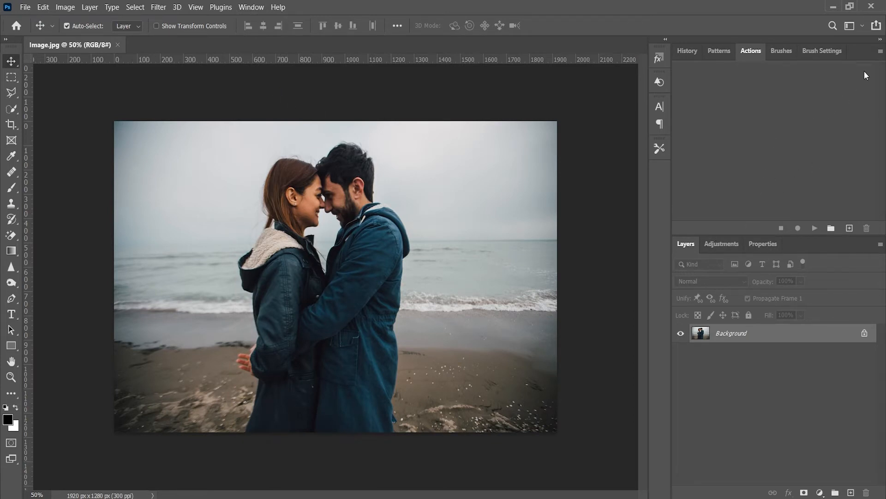
left_click(881, 51)
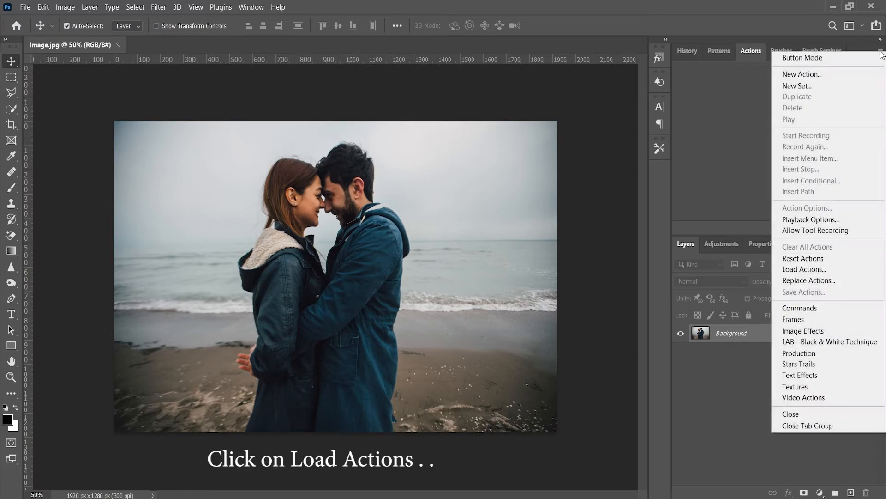
left_click(842, 267)
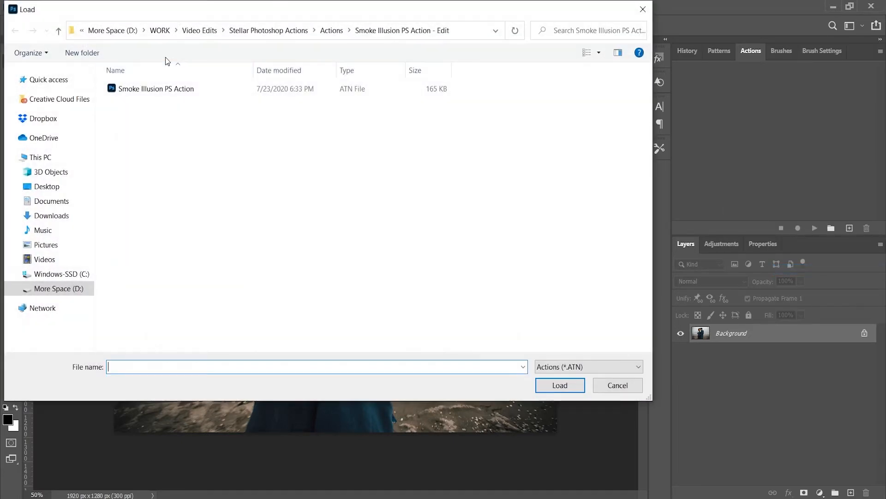
left_click(160, 90)
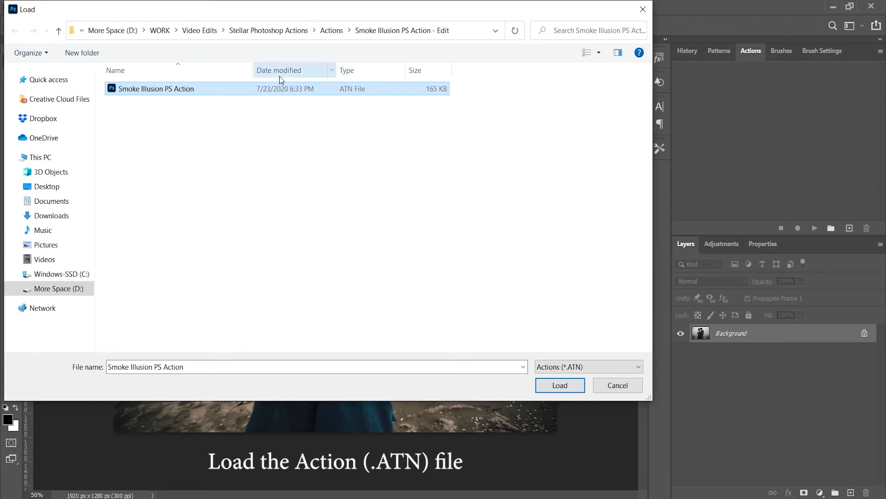
left_click(566, 384)
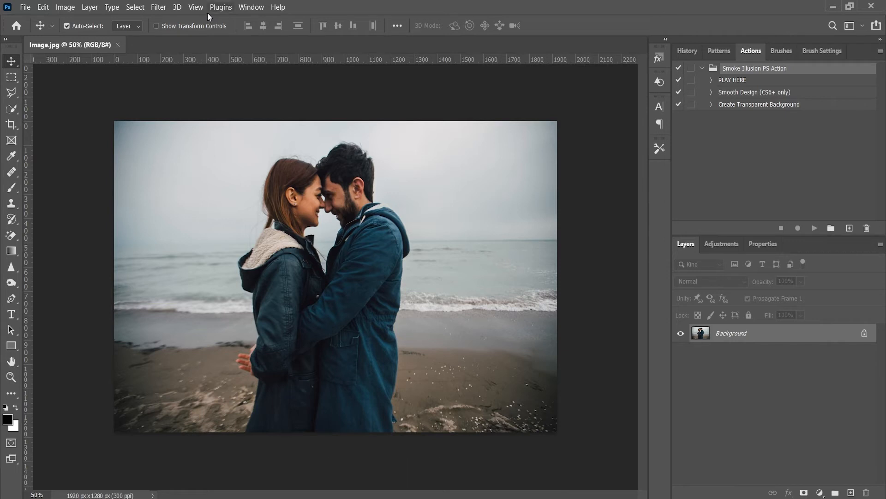
Show the Brushes list and import the Smoke Brushes file
left_click(246, 8)
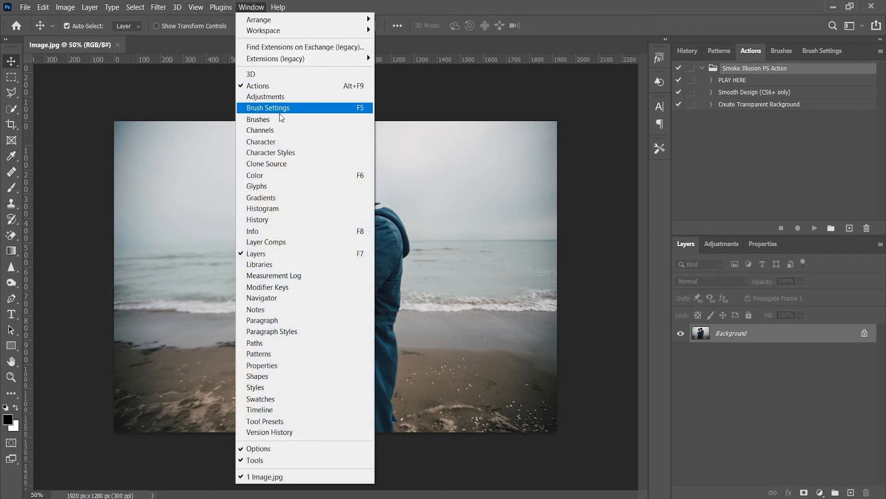
left_click(310, 118)
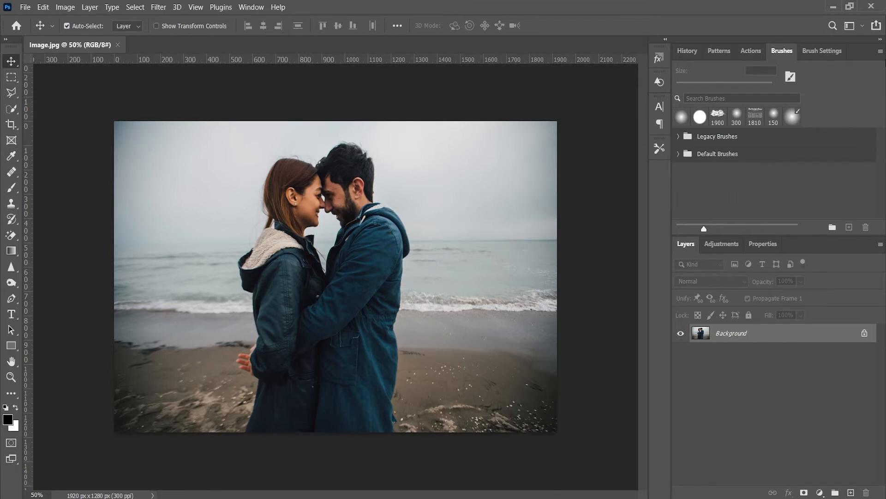
left_click(880, 51)
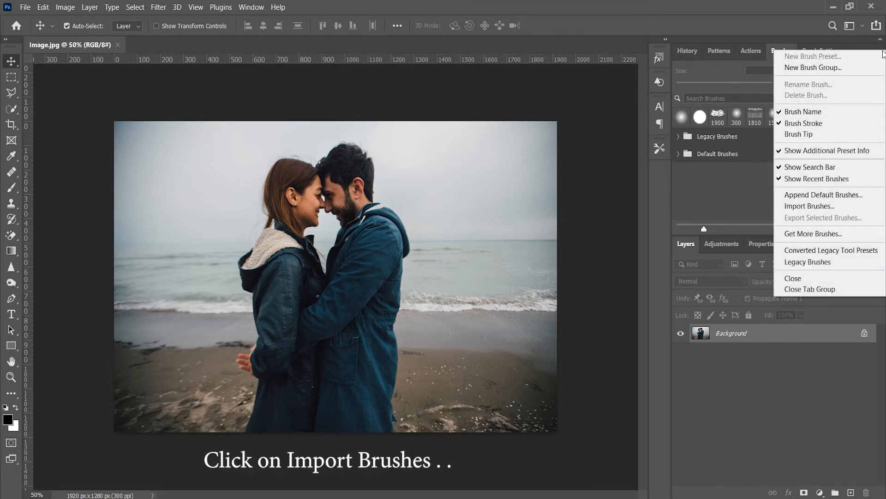
left_click(852, 206)
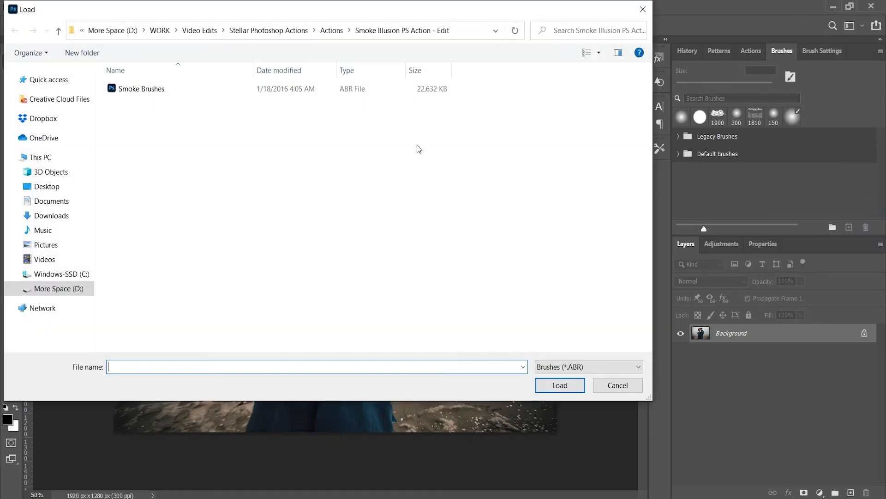
left_click(192, 91)
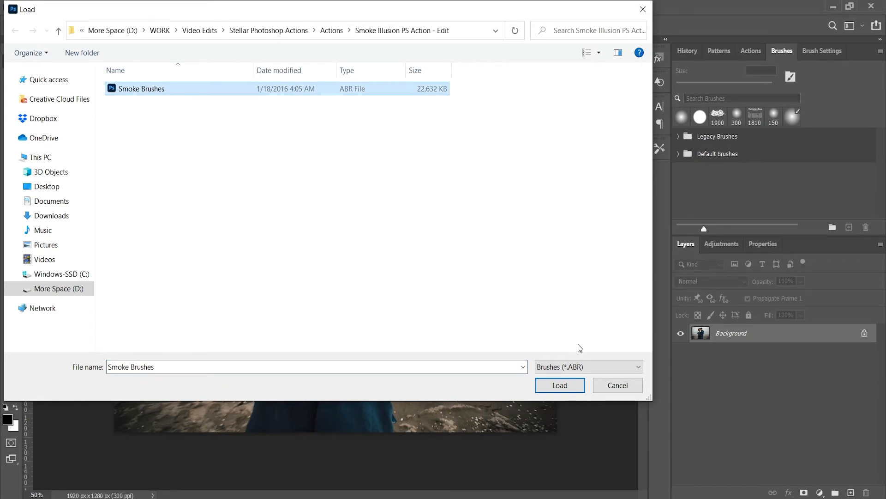
left_click(568, 385)
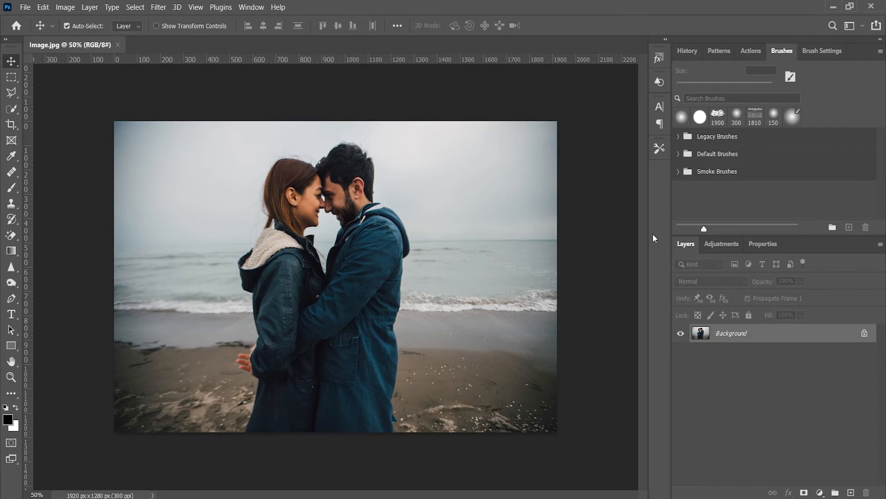
Bring back the Actions list and create a new layer named "brush" above the Background
left_click(745, 51)
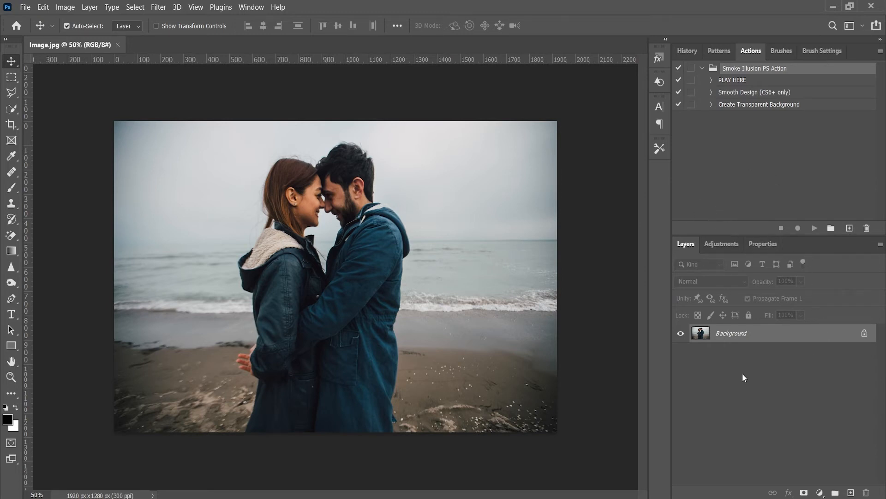
left_click(880, 244)
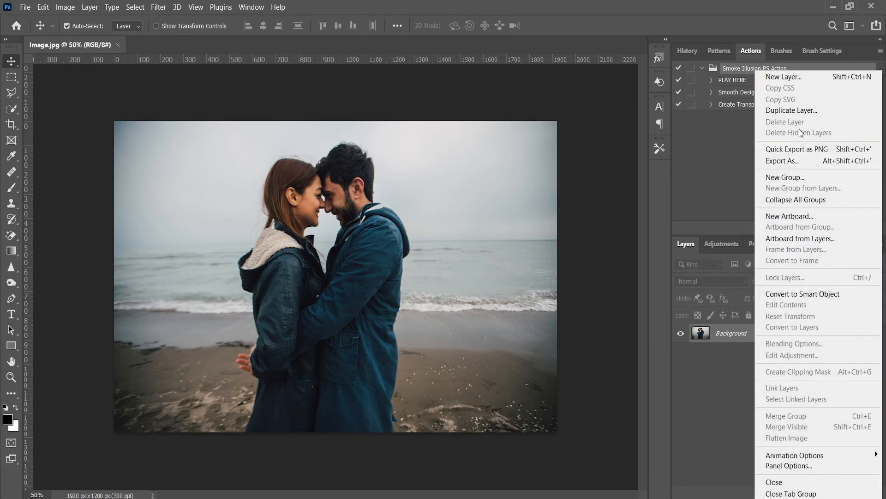
left_click(782, 79)
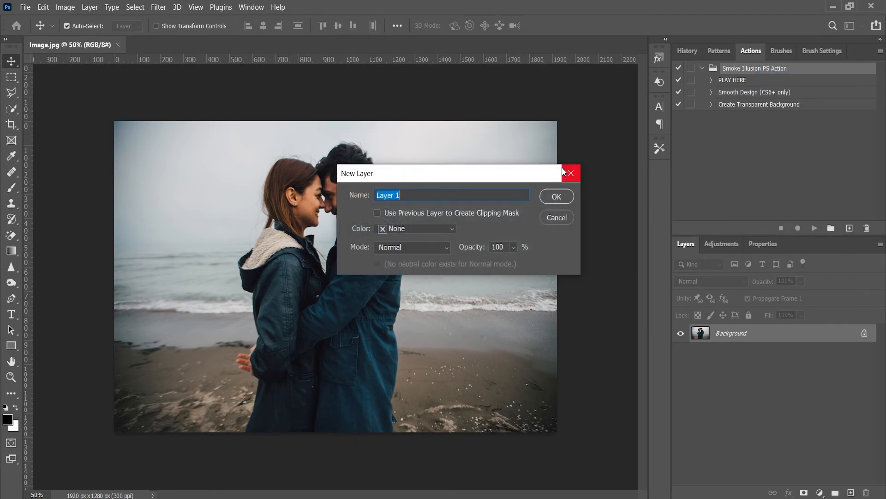
type("brush")
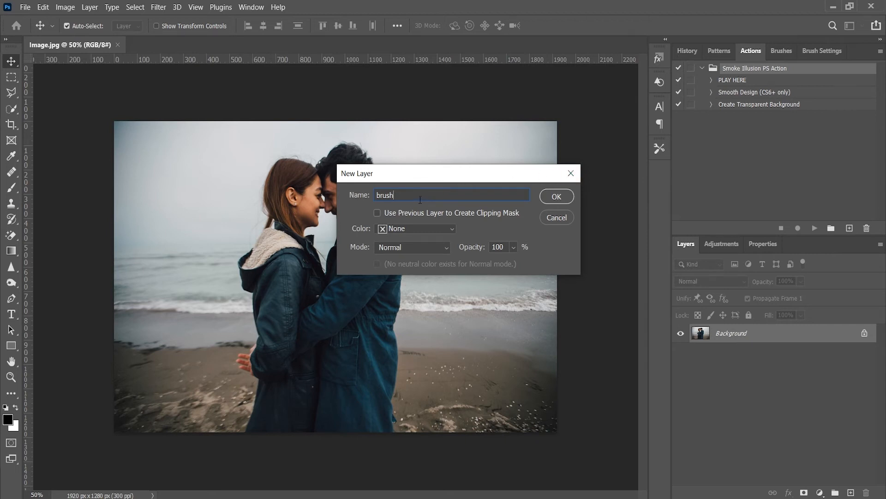
left_click_drag(394, 194, 359, 190)
left_click(554, 197)
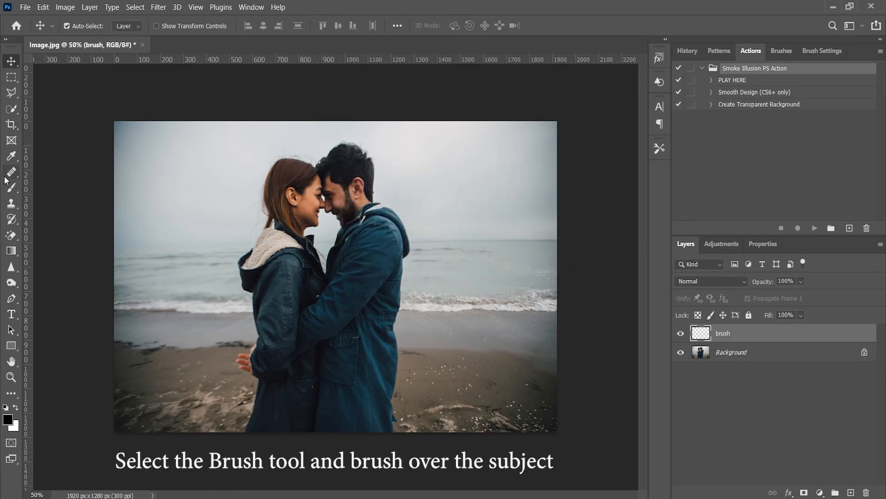
Paint over the whole couple in black with a soft brush on the brush layer, then switch to the Move tool
left_click(12, 188)
mouse_move(313, 217)
left_mouse_down()
mouse_move(303, 233)
mouse_move(302, 192)
mouse_move(283, 180)
mouse_move(337, 170)
mouse_move(358, 179)
mouse_move(339, 242)
mouse_move(257, 275)
mouse_move(272, 256)
mouse_move(275, 334)
mouse_move(253, 367)
mouse_move(268, 428)
mouse_move(336, 312)
mouse_move(379, 395)
mouse_move(377, 311)
mouse_move(392, 255)
mouse_move(358, 220)
mouse_move(296, 216)
mouse_move(286, 173)
mouse_move(340, 174)
mouse_move(377, 233)
mouse_move(339, 219)
mouse_move(334, 349)
mouse_move(321, 326)
mouse_move(318, 395)
left_mouse_up()
left_click(11, 77)
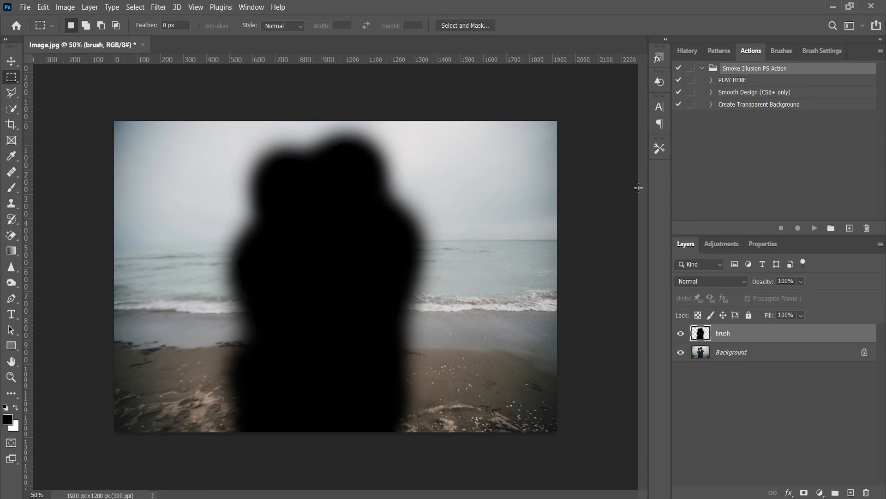
left_click(12, 63)
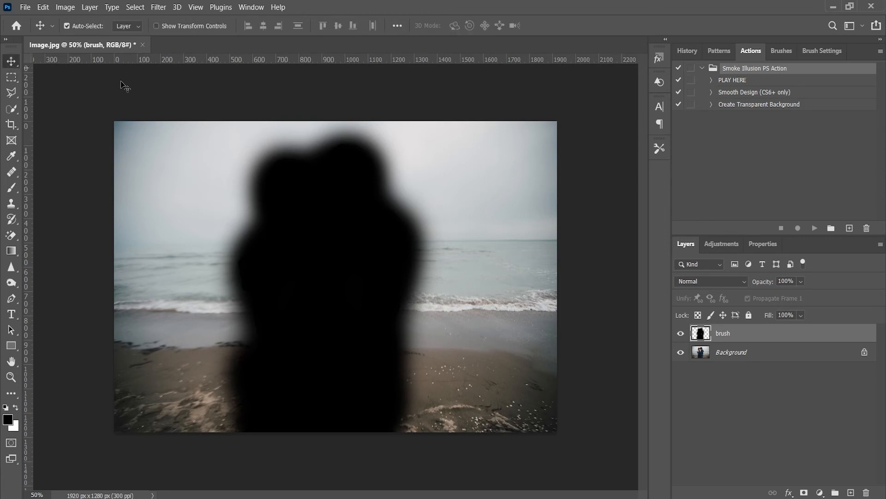
Play the PLAY HERE action from the Smoke Illusion PS Action set
left_click(740, 82)
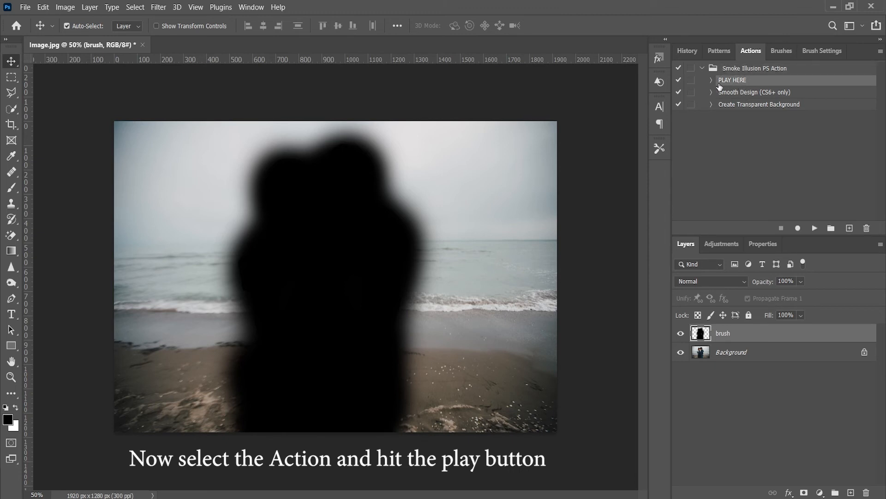
left_click(815, 227)
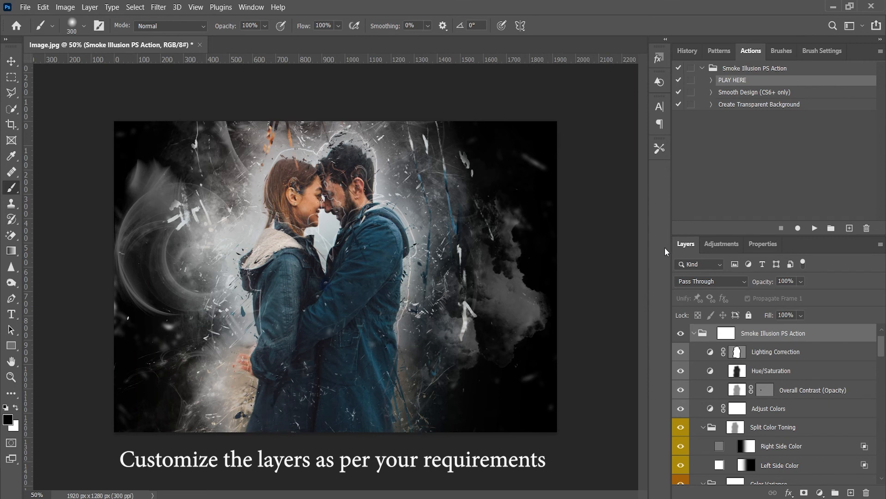
Toggle the visibility of the Photo Lines group and its Normal Lines_Single Color layer to adjust the lines around the couple
scroll(737, 394, "down", 10)
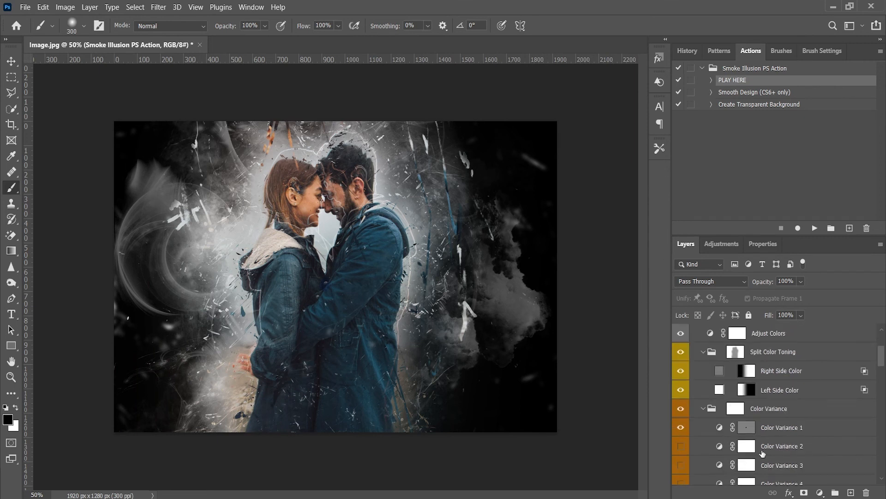
left_click(681, 427)
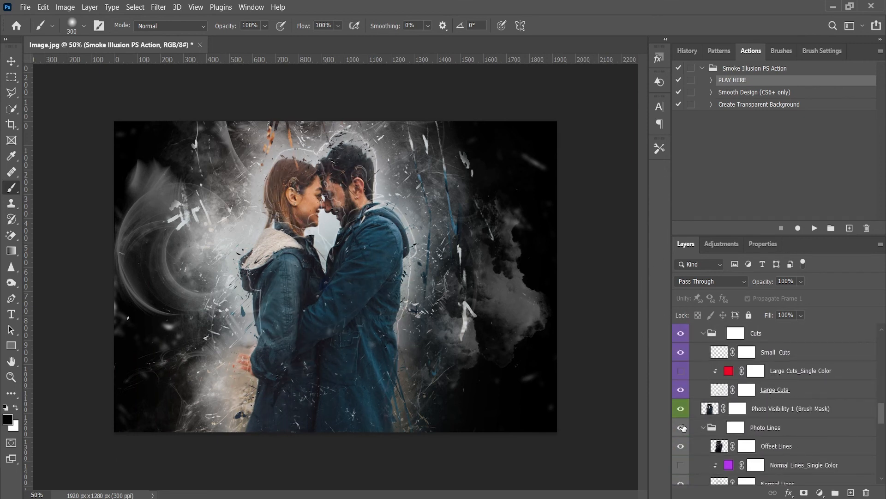
left_click(681, 427)
left_click(735, 427)
left_click(703, 427)
scroll(723, 433, "down", 2)
left_click(704, 371)
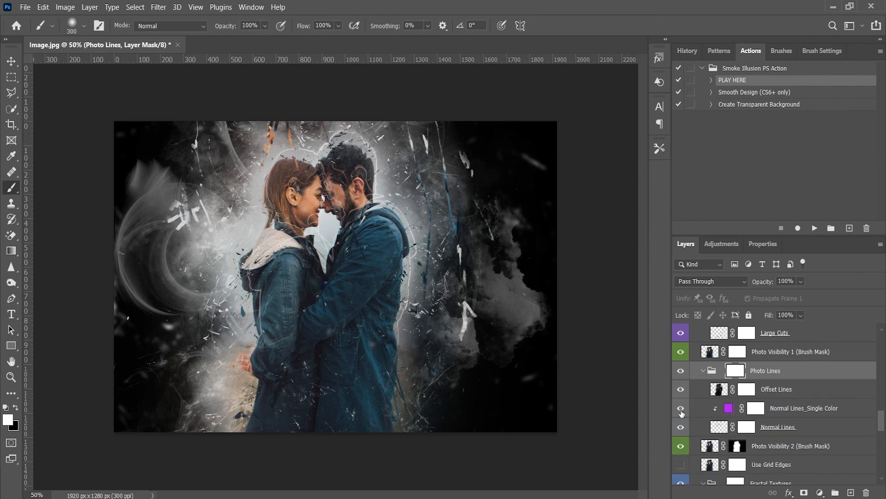
left_click(682, 408)
scroll(848, 443, "down", 3)
left_click(703, 446)
Hide the Cuts group to compare its effect and show it again
scroll(683, 434, "down", 6)
left_click(681, 419)
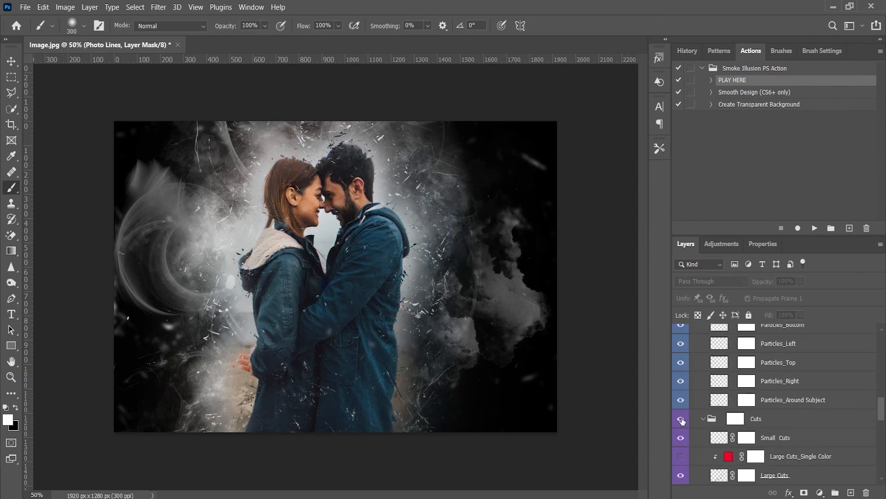
left_click(682, 419)
Preview Color Variance 5, turn it off again and enable Color Variance 6 instead
scroll(682, 406, "up", 3)
scroll(679, 393, "up", 4)
left_click(680, 400)
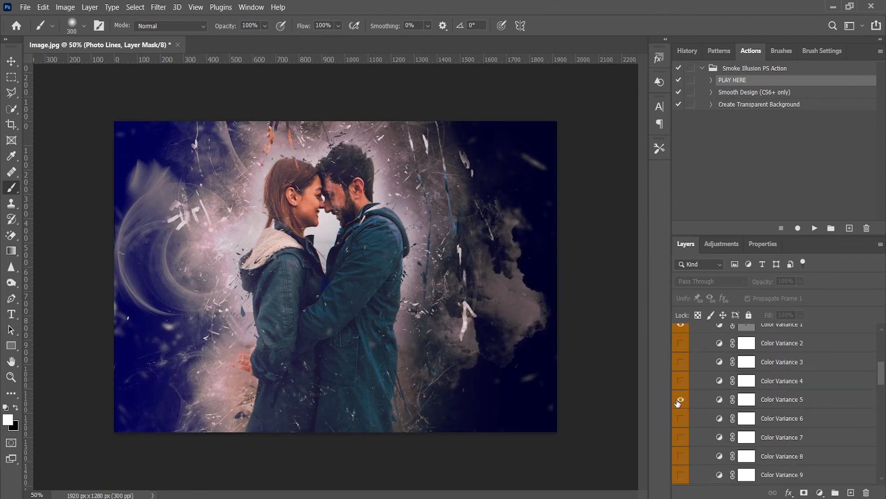
left_click(680, 400)
left_click(681, 419)
Switch Color Variance 7, 8 and 10 on and off one at a time to compare their colour effects
left_click(681, 437)
left_click(681, 438)
left_click(681, 457)
left_click(681, 458)
scroll(685, 457, "down", 2)
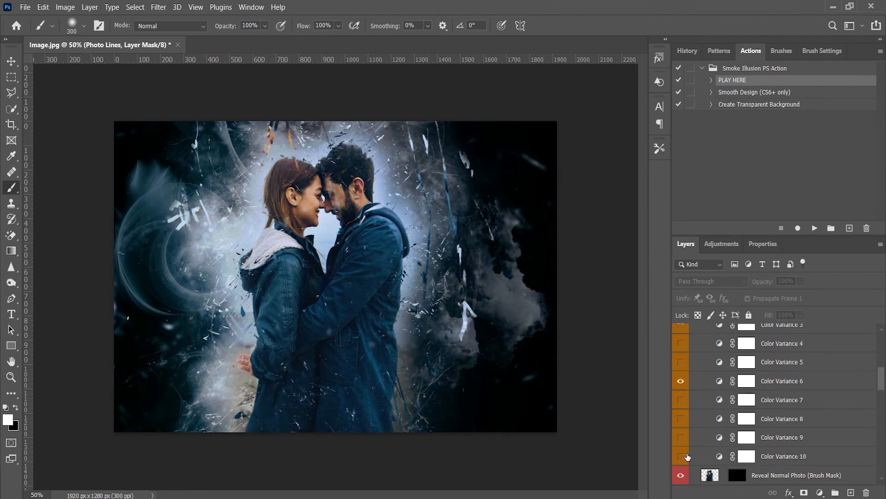
left_click(683, 457)
left_click(682, 457)
Toggle the visibility of three entries further up the layer stack to compare their effect on the image
scroll(683, 434, "up", 5)
left_click(682, 400)
left_click(682, 400)
left_click(680, 420)
left_click(680, 420)
left_click(681, 438)
left_click(680, 438)
Collapse the Color Variance, Split Color Toning and Smoke Illusion PS Action groups
scroll(682, 441, "up", 2)
left_click(703, 455)
left_click(703, 400)
scroll(720, 406, "up", 1)
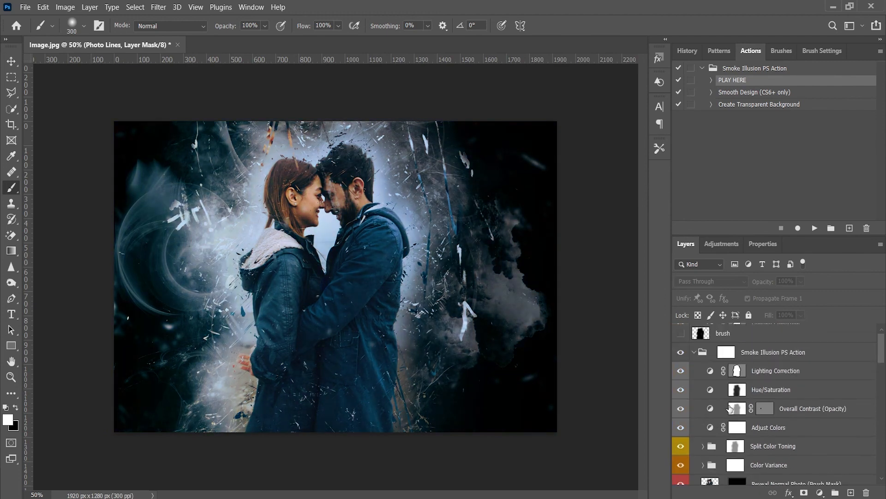
left_click(694, 353)
Try to play the Create Transparent Background action, stopping it partway
left_click(785, 105)
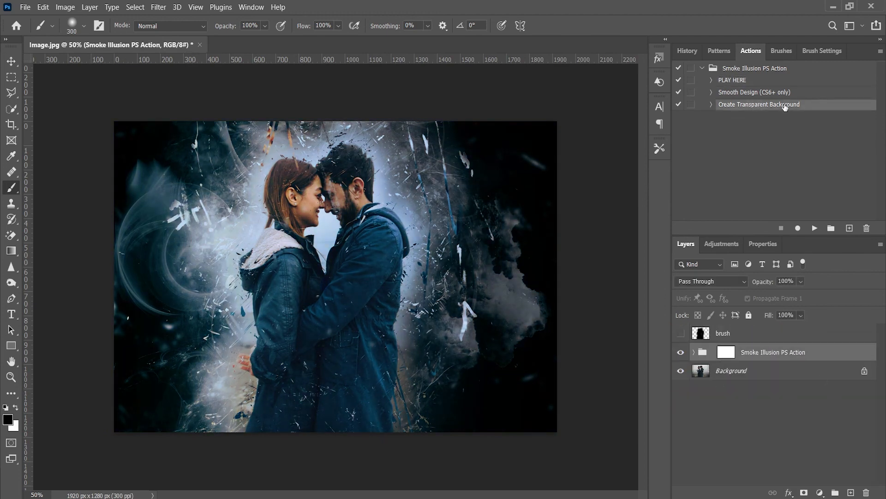
left_click(814, 228)
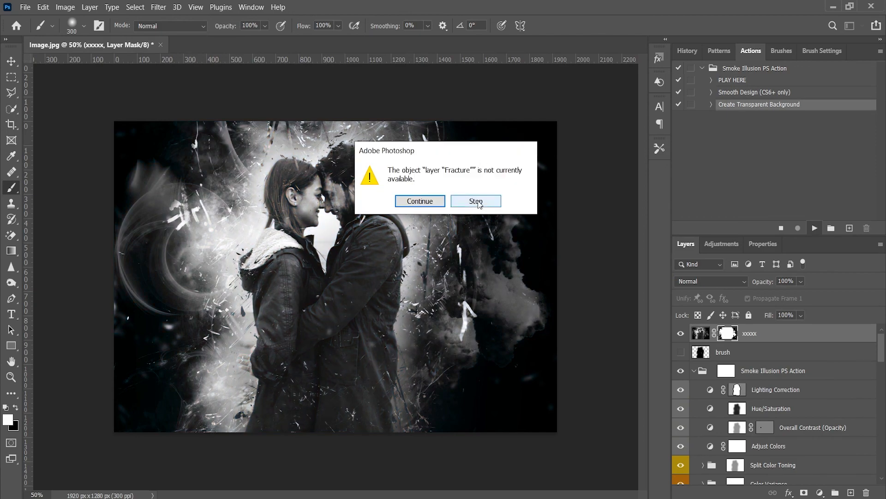
left_click(476, 201)
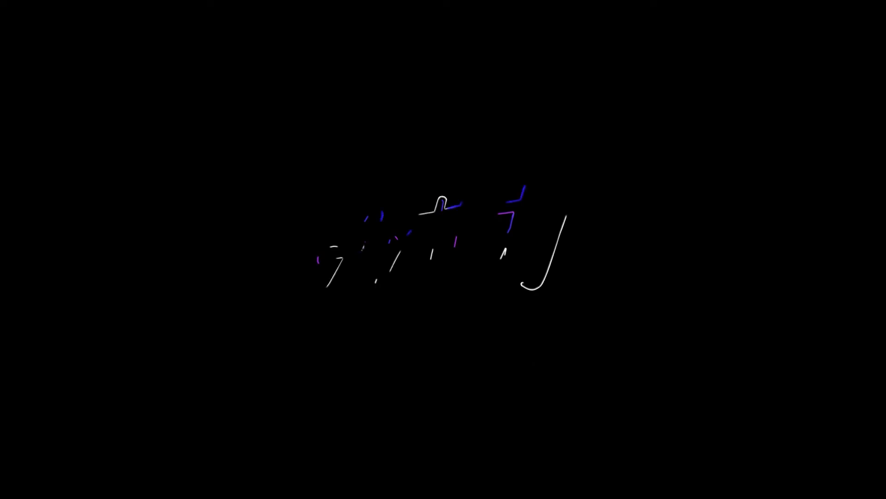